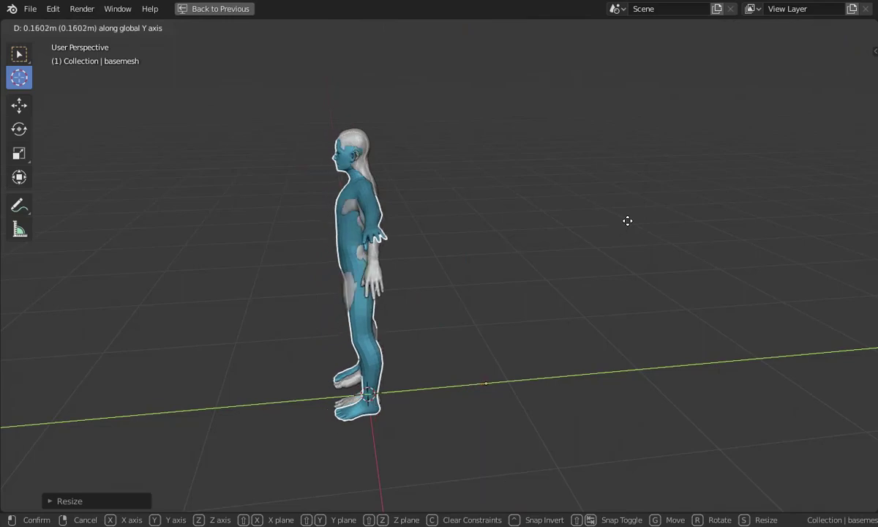
- Move the basemesh about 0.16 m along the global Y axis and scale it to match the sculpted figure's height
{"action": "left_click", "coordinate": [627, 221]}
{"action": "middle_click_drag", "start_coordinate": [438, 211], "coordinate": [424, 262], "text": "shift"}
{"action": "middle_click_drag", "start_coordinate": [425, 262], "coordinate": [585, 240]}
{"action": "scroll", "coordinate": [581, 240], "scroll_direction": "up", "scroll_amount": 2}
{"action": "middle_click_drag", "start_coordinate": [410, 230], "coordinate": [459, 228], "text": "shift"}
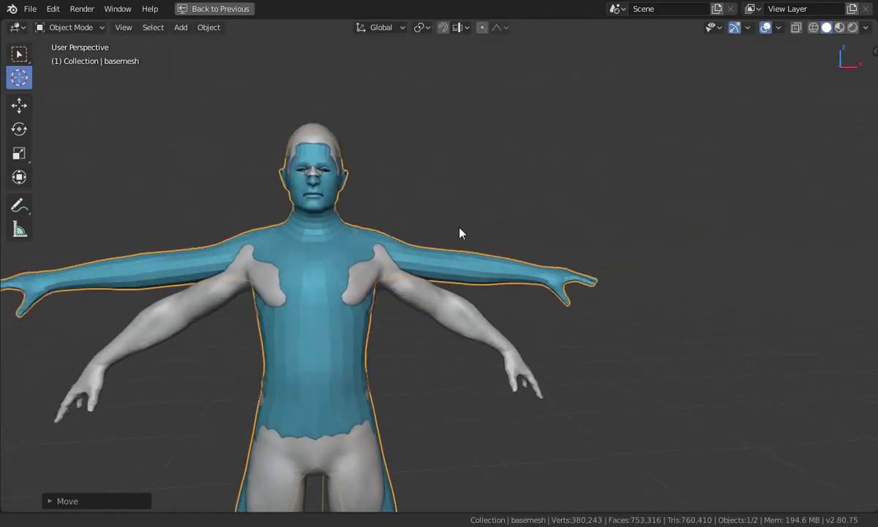
{"action": "key", "text": "s"}
{"action": "left_click", "coordinate": [615, 194]}
{"action": "middle_click_drag", "start_coordinate": [505, 344], "coordinate": [536, 218], "text": "shift"}
{"action": "scroll", "coordinate": [614, 183], "scroll_direction": "down", "scroll_amount": 3}
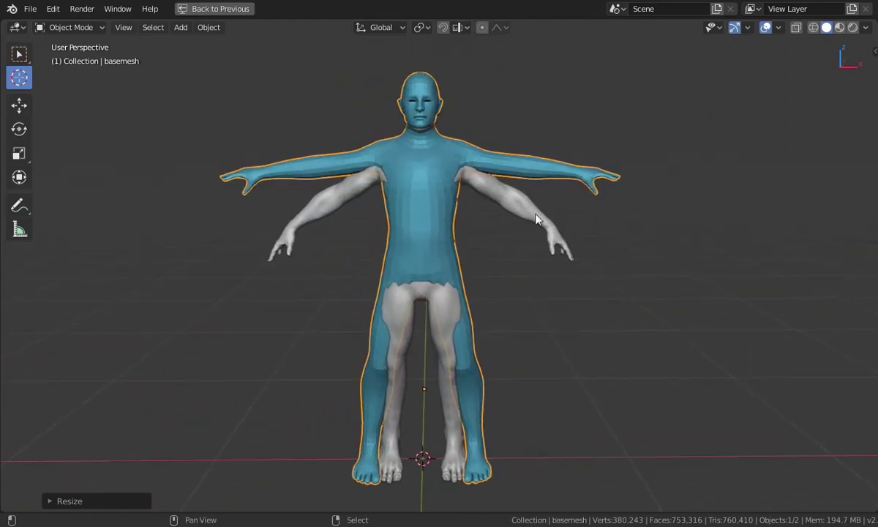
{"action": "scroll", "coordinate": [536, 218], "scroll_direction": "up", "scroll_amount": 2}
{"action": "key", "text": "g"}
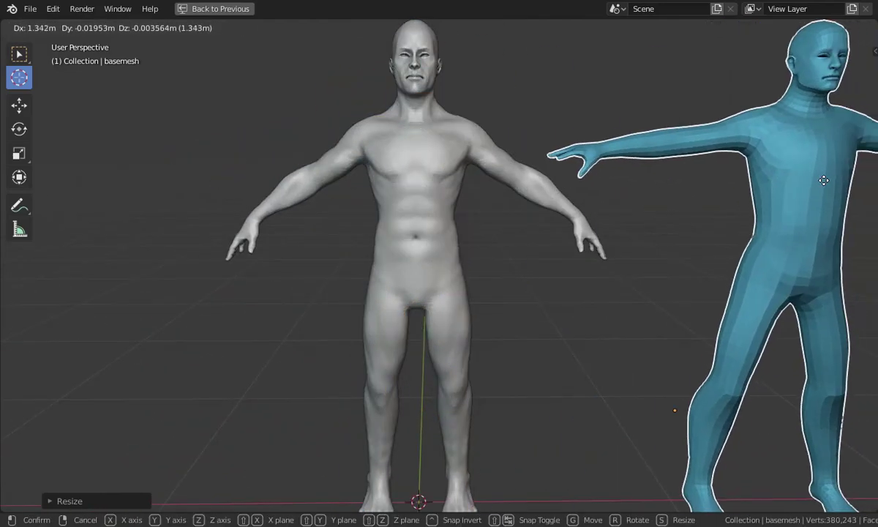
{"action": "key", "text": "Escape"}
{"action": "middle_click_drag", "start_coordinate": [546, 150], "coordinate": [582, 159]}
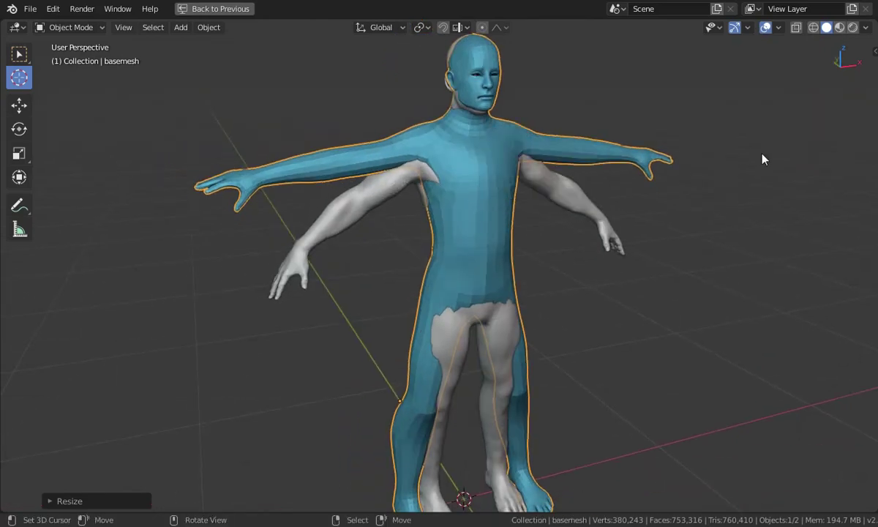
- Show the SoftWrap settings and move the basemesh along the Y axis until it stands behind the sculpt
{"action": "key", "text": "n"}
{"action": "middle_click_drag", "start_coordinate": [713, 179], "coordinate": [593, 167]}
{"action": "key", "text": "g"}
{"action": "key", "text": "y"}
{"action": "left_click", "coordinate": [584, 152]}
{"action": "scroll", "coordinate": [593, 166], "scroll_direction": "up", "scroll_amount": 4}
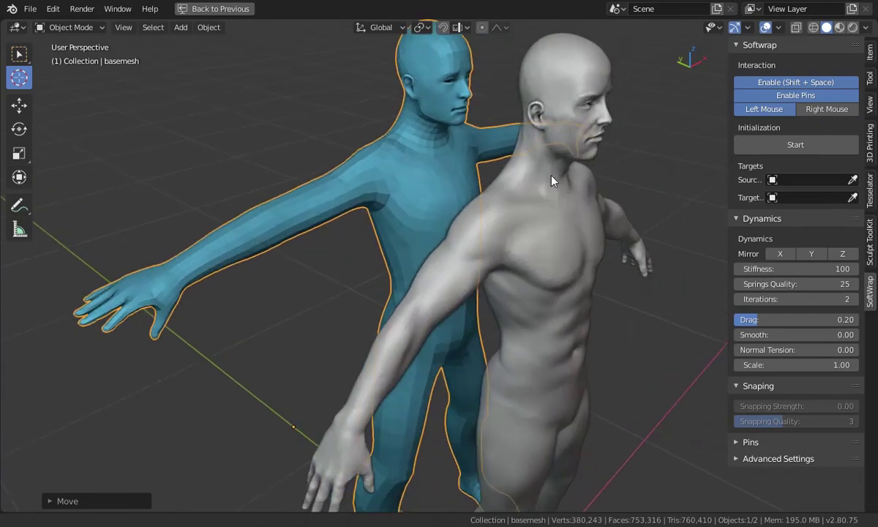
- Assign the basemesh as the SoftWrap source and enable only its Wire display
{"action": "left_click", "coordinate": [852, 197]}
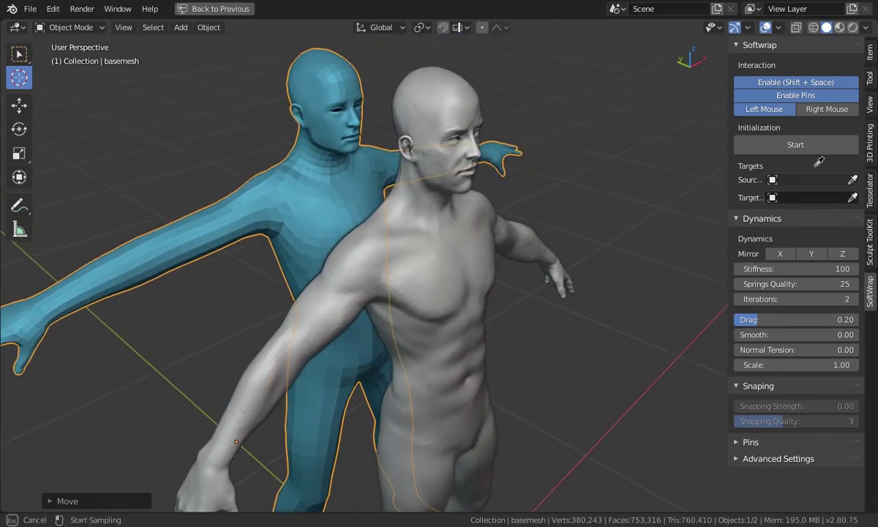
{"action": "left_click", "coordinate": [327, 82]}
{"action": "left_click", "coordinate": [781, 195]}
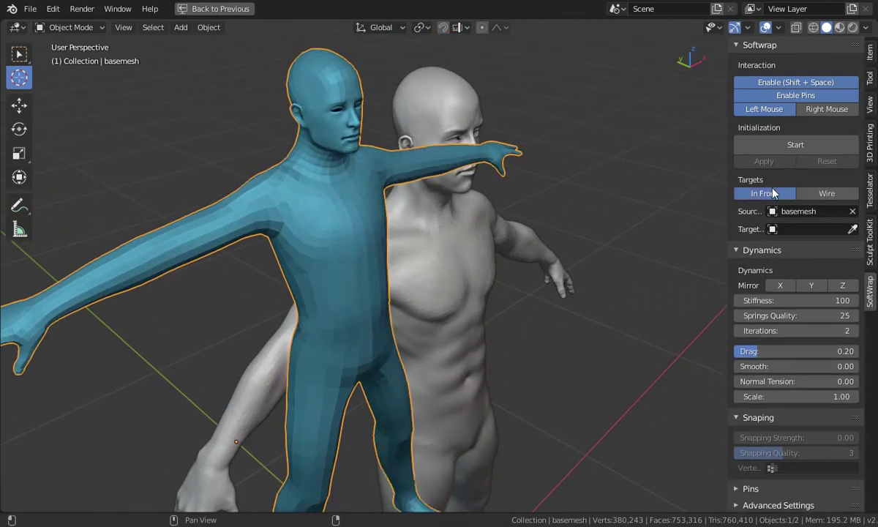
{"action": "left_click", "coordinate": [768, 193]}
{"action": "left_click", "coordinate": [827, 193]}
{"action": "middle_click_drag", "start_coordinate": [470, 214], "coordinate": [556, 218]}
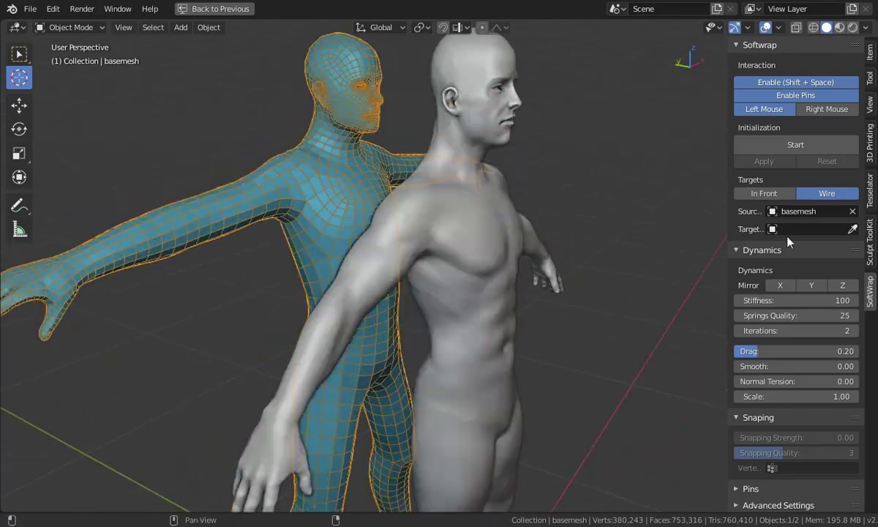
- Assign the sculpt as the SoftWrap target and move the basemesh along the Y axis back over it
{"action": "left_click", "coordinate": [852, 229]}
{"action": "left_click", "coordinate": [477, 219]}
{"action": "mouse_move", "coordinate": [477, 219]}
{"action": "middle_mouse_down"}
{"action": "mouse_move", "coordinate": [442, 231]}
{"action": "mouse_move", "coordinate": [336, 160]}
{"action": "mouse_move", "coordinate": [461, 182]}
{"action": "middle_mouse_up"}
{"action": "key", "text": "g"}
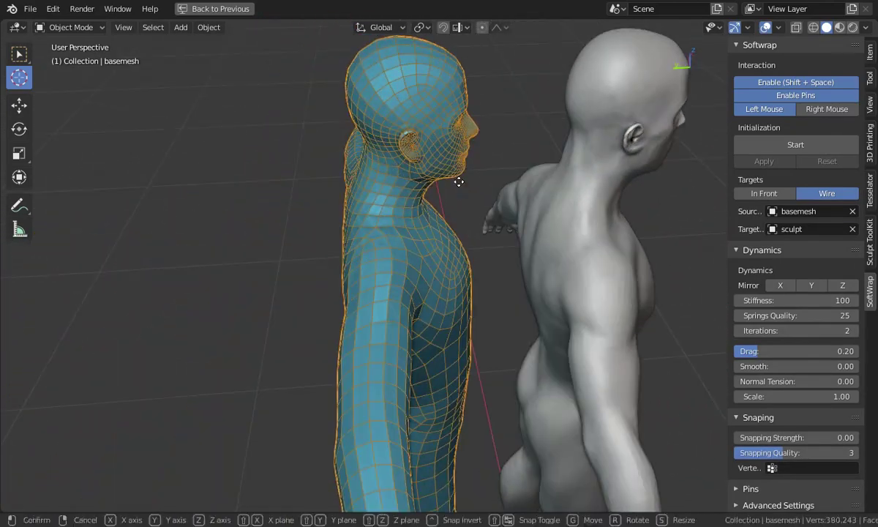
{"action": "key", "text": "y"}
{"action": "left_click", "coordinate": [552, 176]}
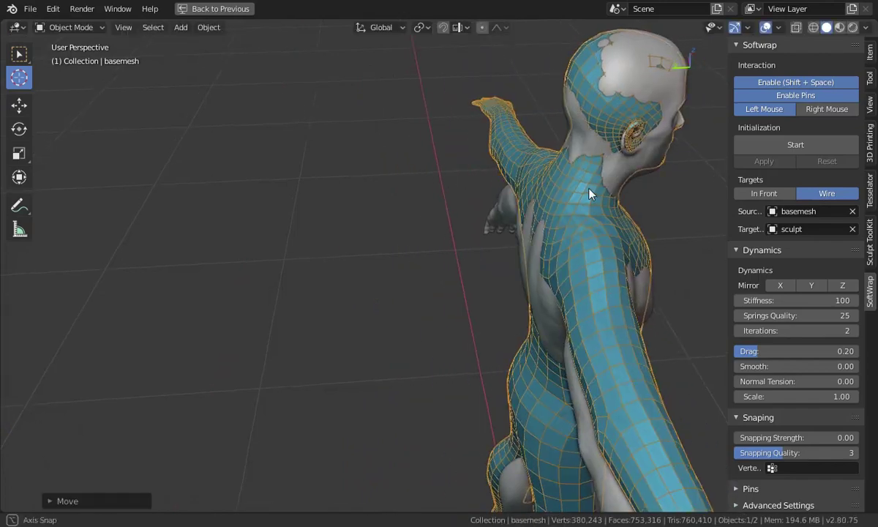
{"action": "middle_click_drag", "start_coordinate": [551, 176], "coordinate": [453, 203]}
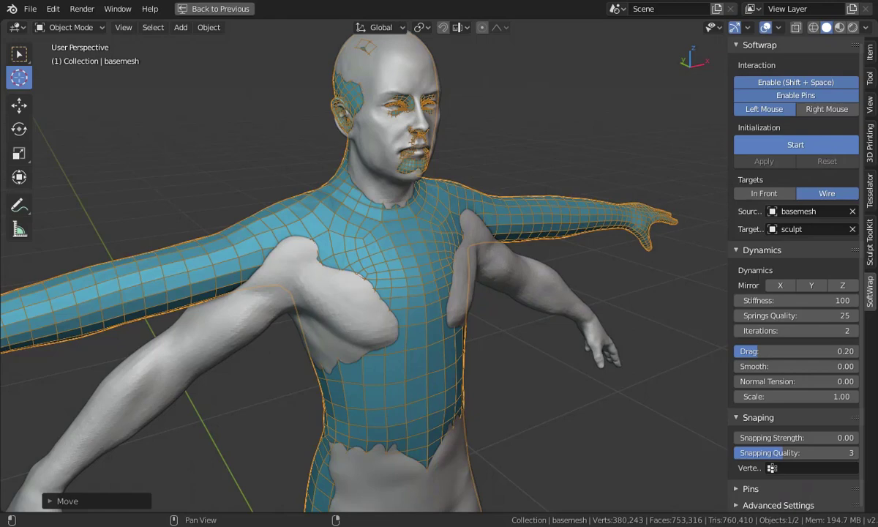
- Start the SoftWrap simulation and set the snapping strength to 0.05
{"action": "left_click", "coordinate": [770, 144]}
{"action": "middle_click_drag", "start_coordinate": [688, 213], "coordinate": [572, 237]}
{"action": "scroll", "coordinate": [757, 382], "scroll_direction": "down", "scroll_amount": 1}
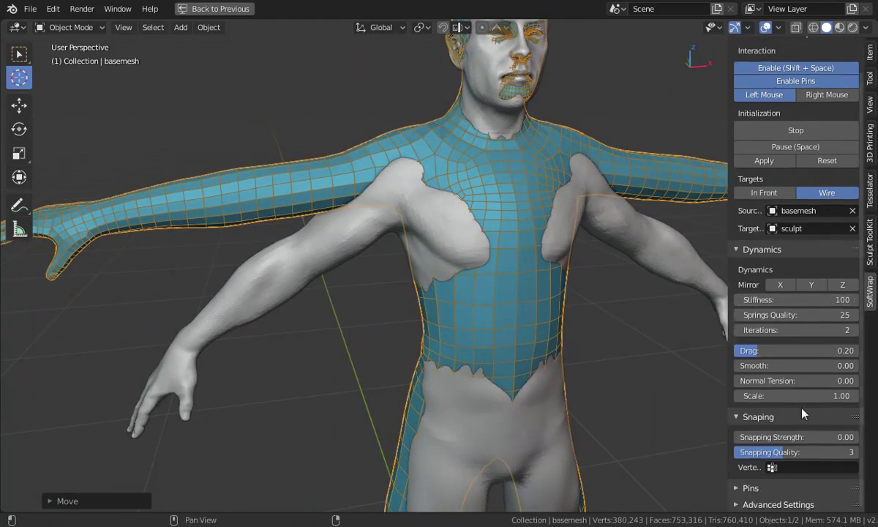
{"action": "left_click_drag", "start_coordinate": [774, 440], "coordinate": [780, 441]}
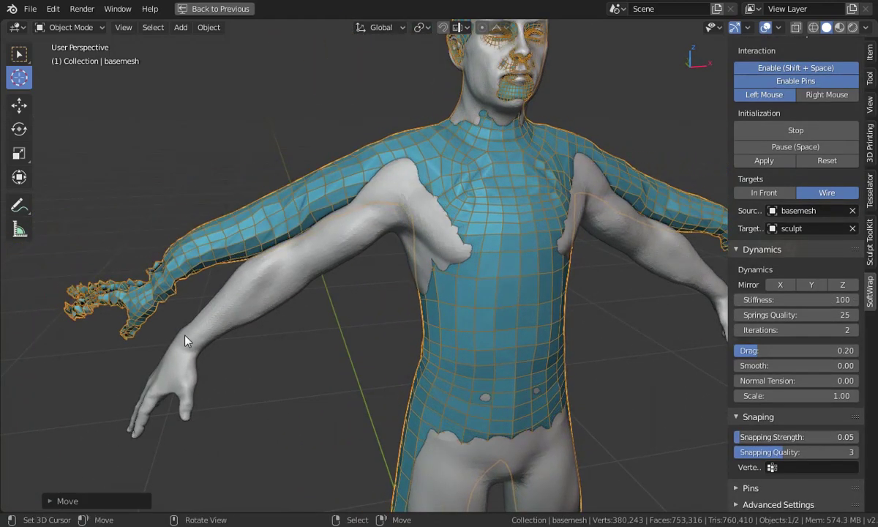
- Pull the basemesh's right hand and fingers into place over the matching fingers of the sculpt
{"action": "middle_click_drag", "start_coordinate": [133, 337], "coordinate": [248, 282], "text": "shift"}
{"action": "middle_click_drag", "start_coordinate": [300, 309], "coordinate": [463, 272]}
{"action": "scroll", "coordinate": [373, 349], "scroll_direction": "up", "scroll_amount": 3}
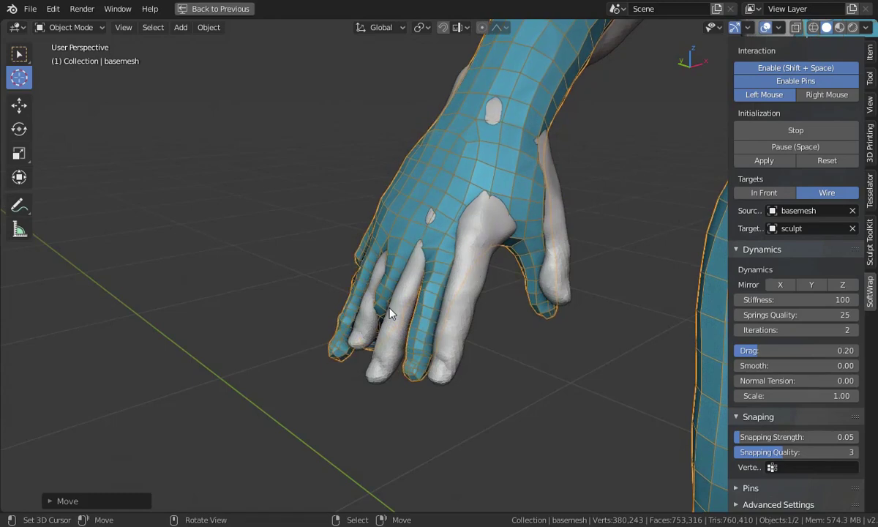
{"action": "middle_click_drag", "start_coordinate": [392, 309], "coordinate": [419, 316]}
{"action": "middle_click_drag", "start_coordinate": [477, 318], "coordinate": [387, 304], "text": "shift"}
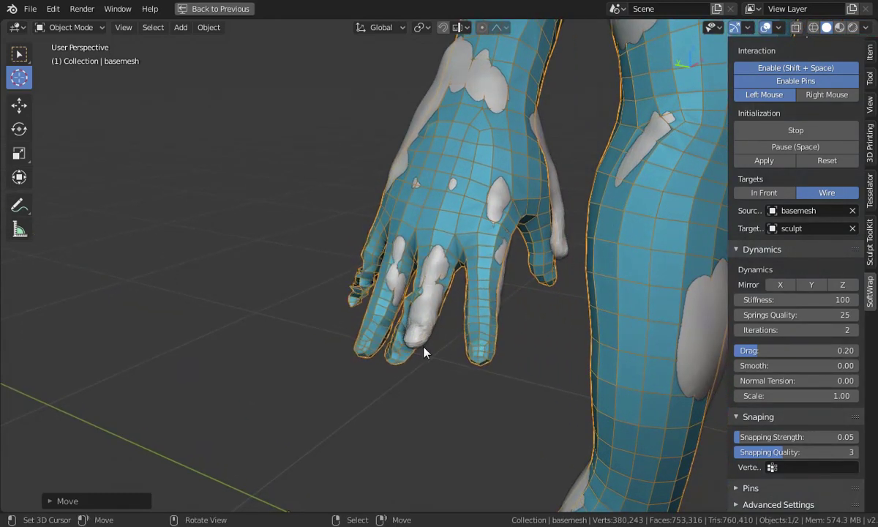
{"action": "mouse_move", "coordinate": [409, 347]}
{"action": "left_mouse_down"}
{"action": "mouse_move", "coordinate": [462, 329]}
{"action": "mouse_move", "coordinate": [436, 319]}
{"action": "mouse_move", "coordinate": [425, 301]}
{"action": "left_mouse_up"}
{"action": "middle_click_drag", "start_coordinate": [445, 310], "coordinate": [327, 317]}
{"action": "scroll", "coordinate": [342, 319], "scroll_direction": "down", "scroll_amount": 4}
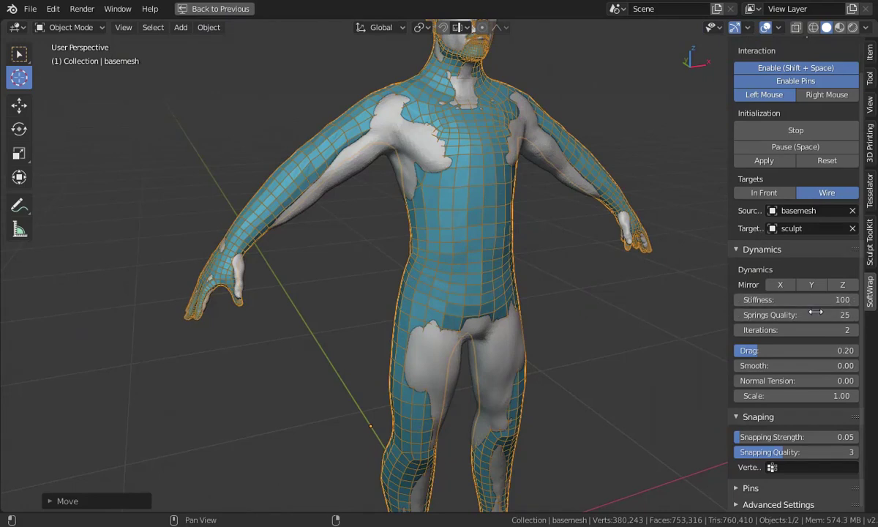
- Set the SoftWrap stiffness to 35 and raise the snapping strength to 1.00
{"action": "left_click_drag", "start_coordinate": [812, 304], "coordinate": [782, 304]}
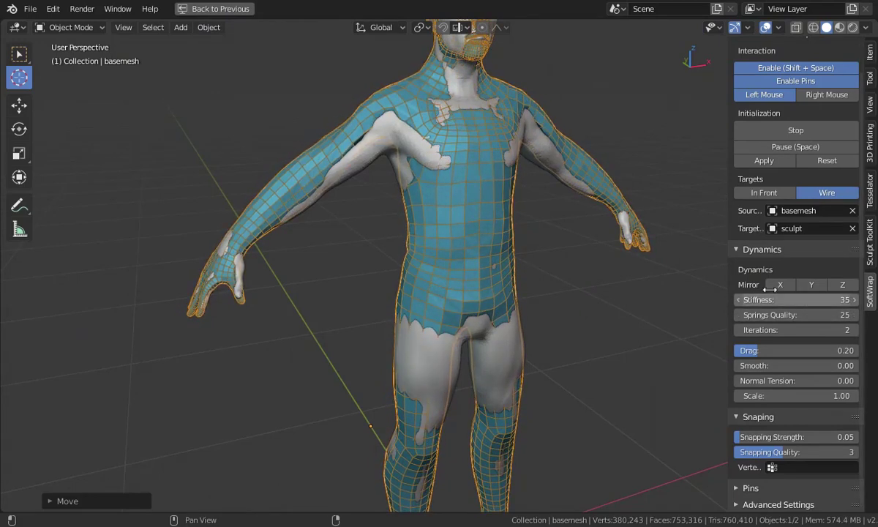
{"action": "scroll", "coordinate": [552, 240], "scroll_direction": "up", "scroll_amount": 1}
{"action": "middle_click_drag", "start_coordinate": [542, 242], "coordinate": [523, 329]}
{"action": "scroll", "coordinate": [629, 243], "scroll_direction": "up", "scroll_amount": 1}
{"action": "scroll", "coordinate": [622, 245], "scroll_direction": "down", "scroll_amount": 1}
{"action": "left_click_drag", "start_coordinate": [768, 436], "coordinate": [858, 436]}
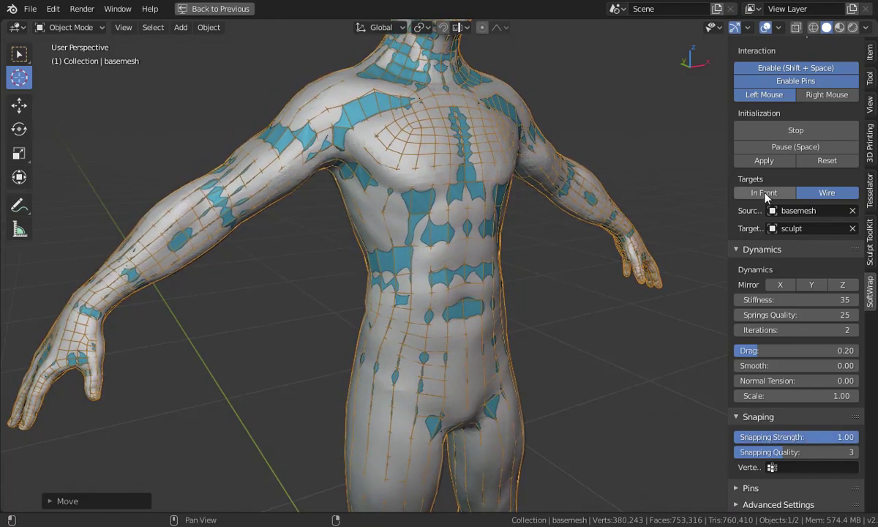
- Display the basemesh in front of the sculpt and deselect all objects
{"action": "left_click", "coordinate": [763, 192]}
{"action": "mouse_move", "coordinate": [497, 147]}
{"action": "middle_mouse_down"}
{"action": "mouse_move", "coordinate": [527, 237]}
{"action": "mouse_move", "coordinate": [534, 292]}
{"action": "middle_mouse_up"}
{"action": "key", "text": "alt+a"}
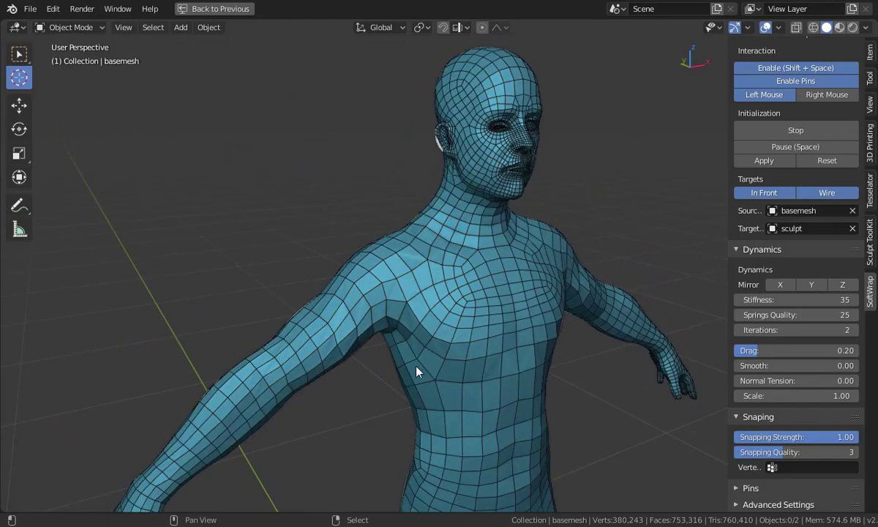
- Place pins on the ring and little fingertips of the right hand and adjust them to fit the sculpt
{"action": "middle_click_drag", "start_coordinate": [416, 370], "coordinate": [442, 341], "text": "shift"}
{"action": "scroll", "coordinate": [461, 293], "scroll_direction": "up", "scroll_amount": 3}
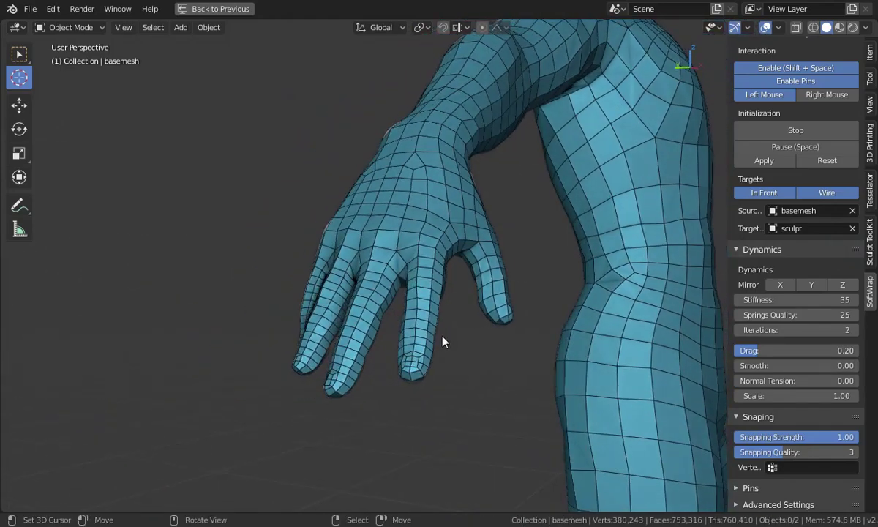
{"action": "scroll", "coordinate": [443, 345], "scroll_direction": "up", "scroll_amount": 3}
{"action": "middle_click_drag", "start_coordinate": [394, 414], "coordinate": [389, 357]}
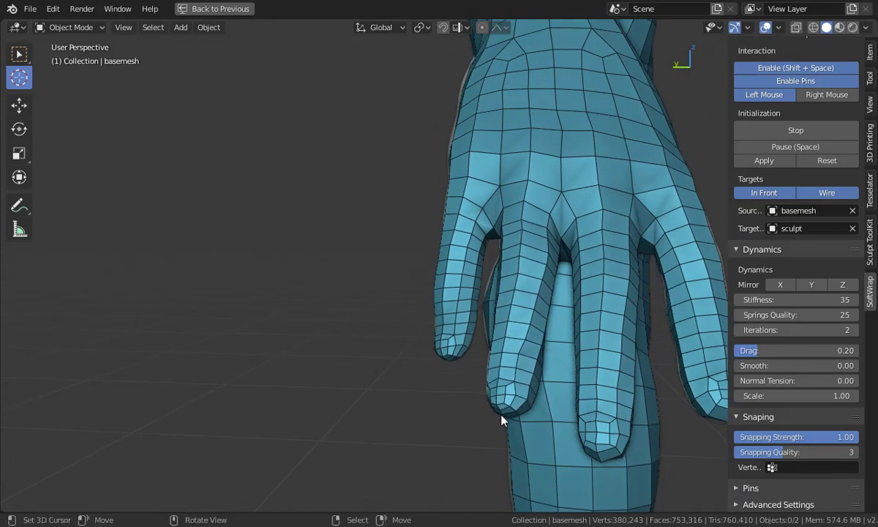
{"action": "left_click_drag", "start_coordinate": [501, 381], "coordinate": [516, 363]}
{"action": "mouse_move", "coordinate": [468, 354]}
{"action": "middle_mouse_down"}
{"action": "mouse_move", "coordinate": [555, 362]}
{"action": "mouse_move", "coordinate": [436, 344]}
{"action": "mouse_move", "coordinate": [472, 353]}
{"action": "middle_mouse_up"}
{"action": "left_click", "coordinate": [640, 350], "text": "shift"}
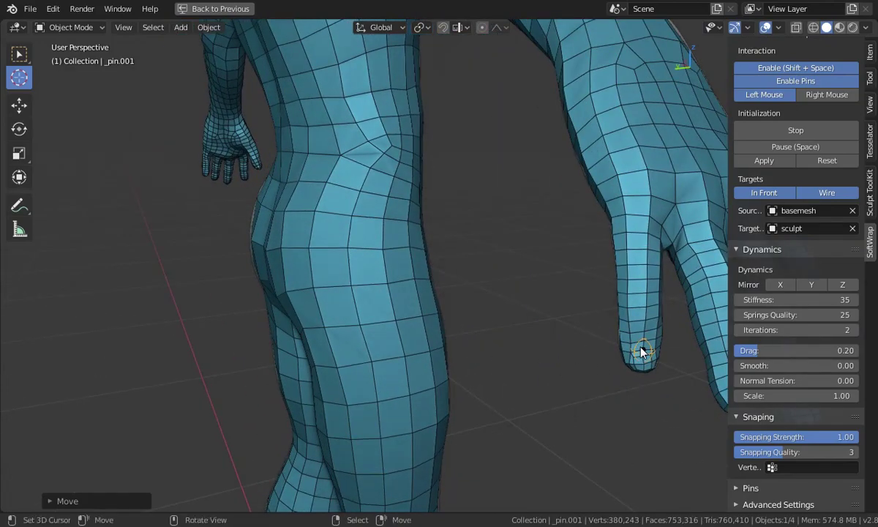
{"action": "mouse_move", "coordinate": [641, 351]}
{"action": "left_mouse_down"}
{"action": "mouse_move", "coordinate": [646, 339]}
{"action": "mouse_move", "coordinate": [646, 347]}
{"action": "left_mouse_up"}
{"action": "scroll", "coordinate": [646, 347], "scroll_direction": "down", "scroll_amount": 3}
- Add a pin near the tip of the right thumb and shift it to correct the thumb's fit
{"action": "middle_click_drag", "start_coordinate": [647, 353], "coordinate": [312, 399]}
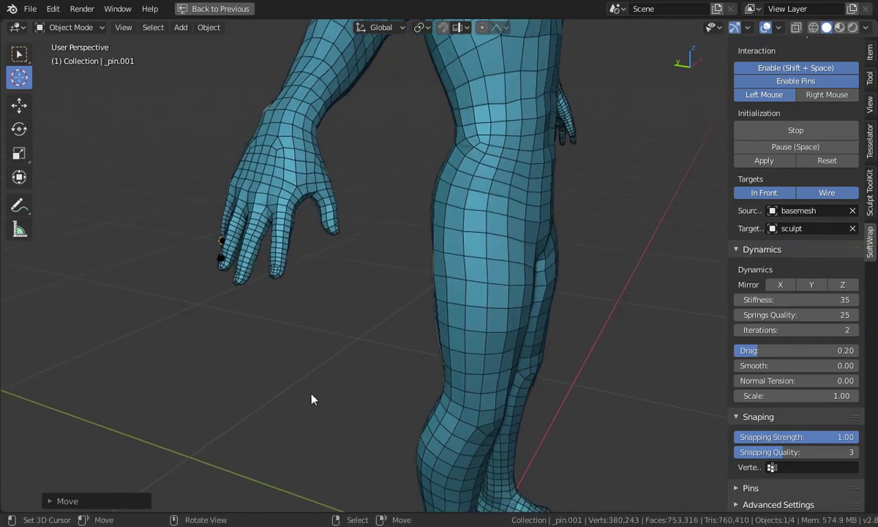
{"action": "scroll", "coordinate": [300, 399], "scroll_direction": "up", "scroll_amount": 3}
{"action": "middle_click_drag", "start_coordinate": [259, 368], "coordinate": [386, 274]}
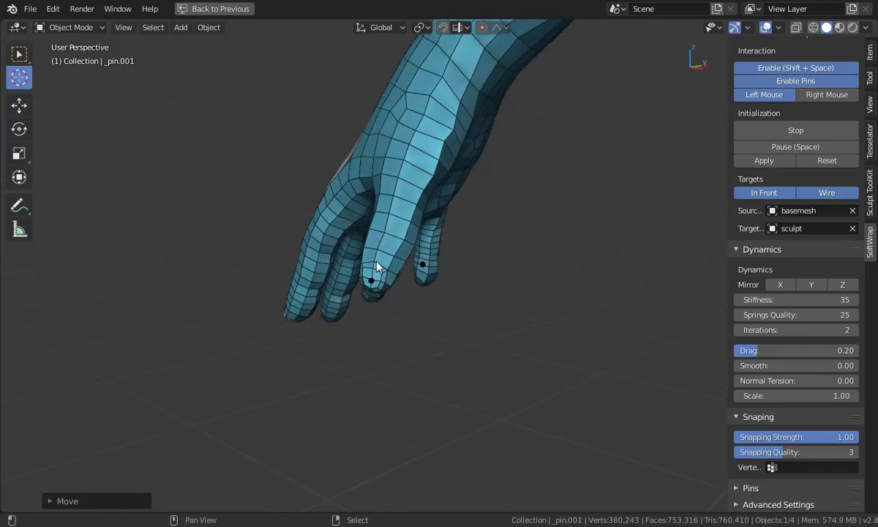
{"action": "left_click_drag", "start_coordinate": [377, 262], "coordinate": [388, 246], "text": "shift"}
{"action": "middle_click_drag", "start_coordinate": [413, 265], "coordinate": [449, 251]}
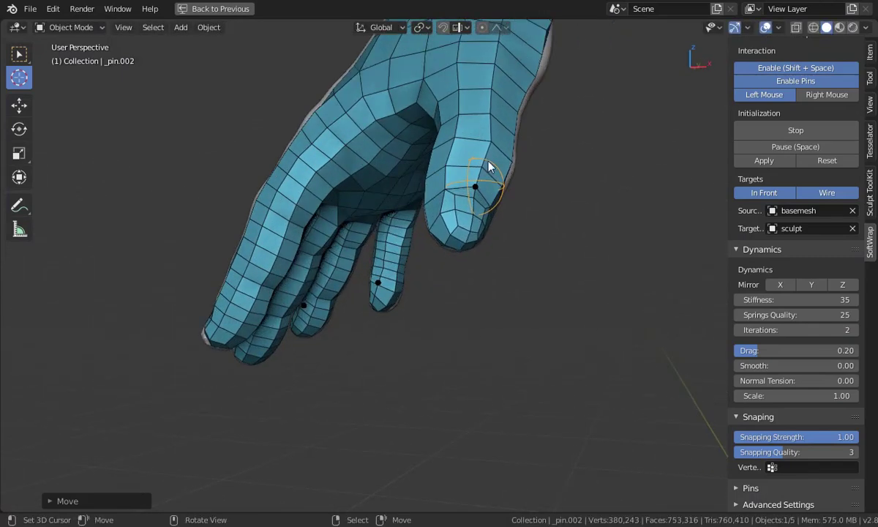
{"action": "mouse_move", "coordinate": [489, 167]}
{"action": "left_mouse_down"}
{"action": "mouse_move", "coordinate": [472, 168]}
{"action": "mouse_move", "coordinate": [490, 167]}
{"action": "mouse_move", "coordinate": [479, 164]}
{"action": "left_mouse_up"}
- Pin the tip of the right foot's big toe and move the pin outward to align the toe
{"action": "scroll", "coordinate": [486, 191], "scroll_direction": "down", "scroll_amount": 8}
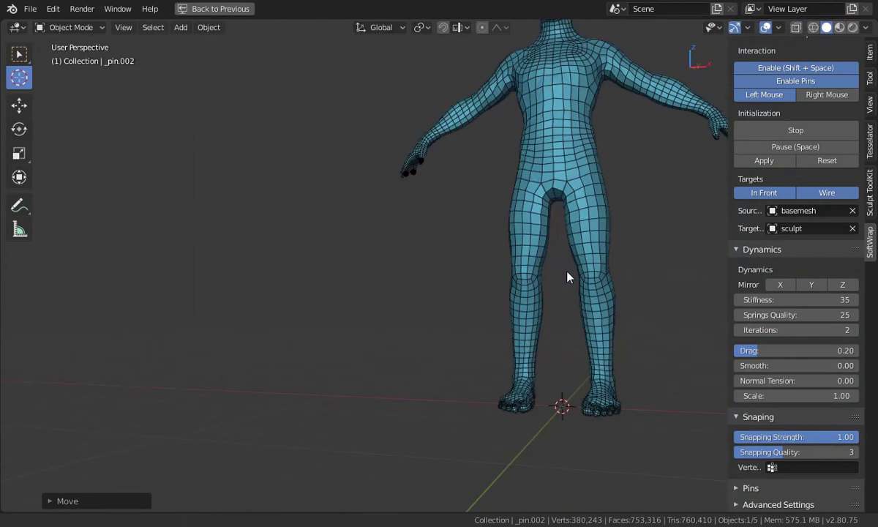
{"action": "middle_click_drag", "start_coordinate": [567, 272], "coordinate": [543, 357], "text": "shift"}
{"action": "scroll", "coordinate": [543, 357], "scroll_direction": "up", "scroll_amount": 6}
{"action": "middle_click_drag", "start_coordinate": [589, 432], "coordinate": [490, 358], "text": "shift"}
{"action": "scroll", "coordinate": [501, 329], "scroll_direction": "up", "scroll_amount": 3}
{"action": "scroll", "coordinate": [501, 329], "scroll_direction": "up", "scroll_amount": 2}
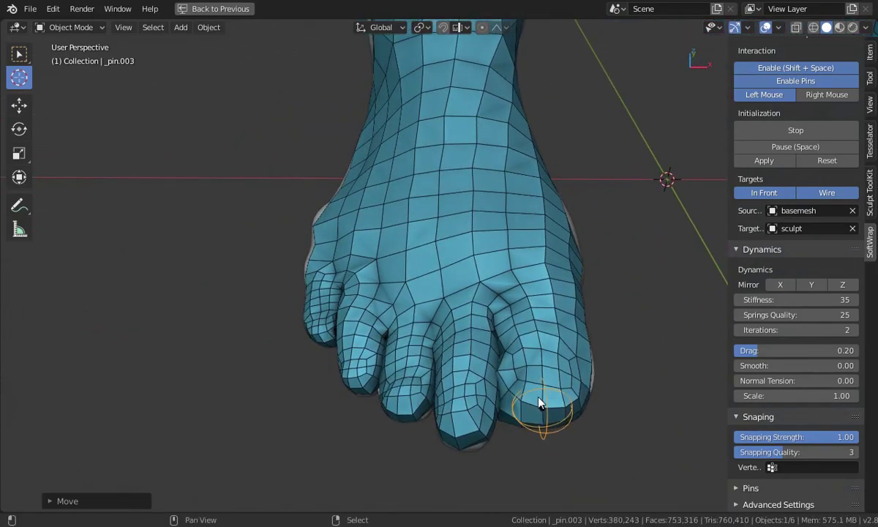
{"action": "left_click_drag", "start_coordinate": [539, 403], "coordinate": [561, 410]}
{"action": "middle_click_drag", "start_coordinate": [561, 410], "coordinate": [538, 333]}
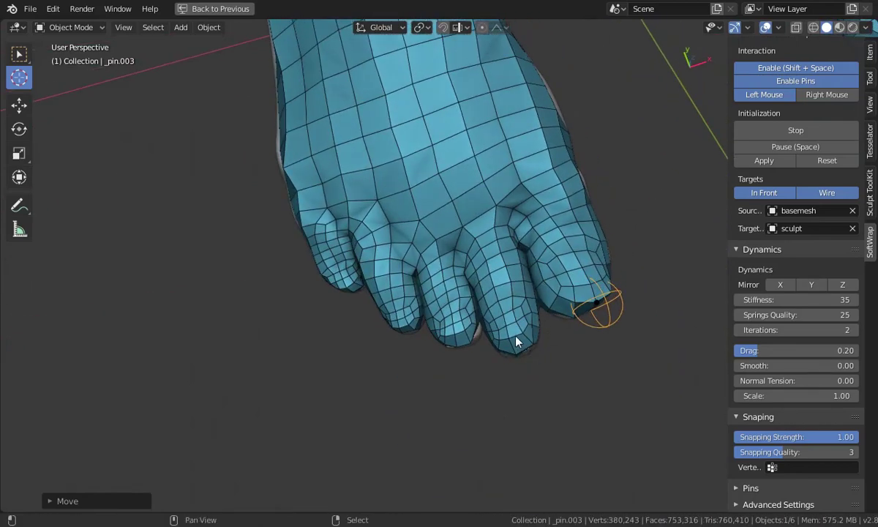
- Pin the second, third and fourth toes of the right foot and adjust each toe's position
{"action": "left_click_drag", "start_coordinate": [516, 341], "coordinate": [510, 344]}
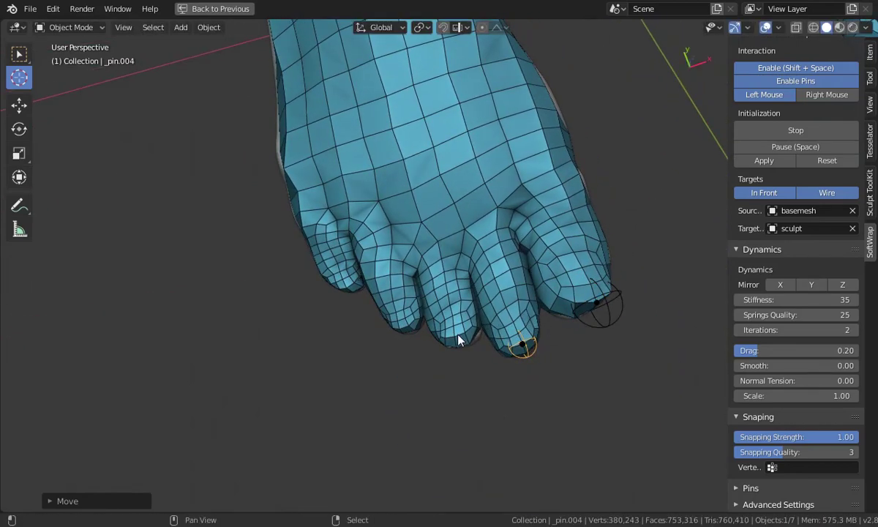
{"action": "mouse_move", "coordinate": [450, 314]}
{"action": "left_mouse_down"}
{"action": "mouse_move", "coordinate": [447, 298]}
{"action": "mouse_move", "coordinate": [452, 303]}
{"action": "left_mouse_up"}
{"action": "middle_click_drag", "start_coordinate": [453, 303], "coordinate": [455, 323]}
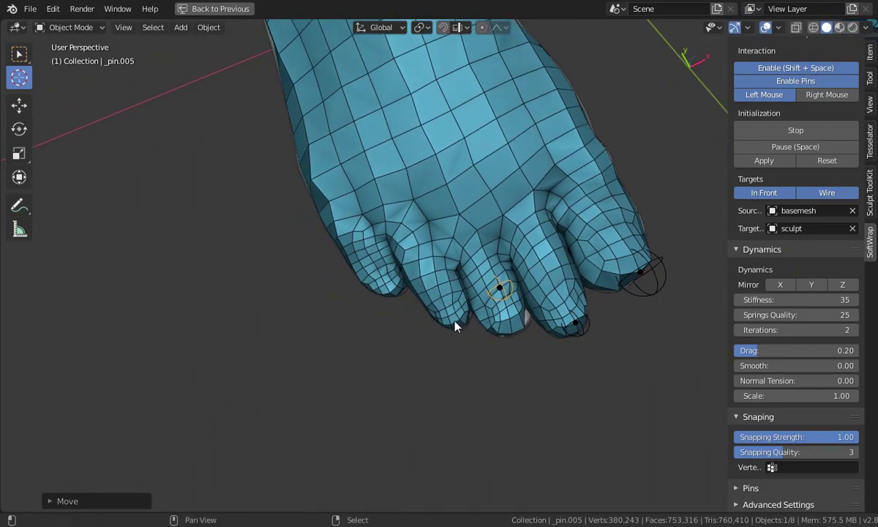
{"action": "left_click_drag", "start_coordinate": [451, 316], "coordinate": [453, 297]}
- Pin the little toe of the right foot and nudge the pin slightly to fit the sculpt
{"action": "middle_click_drag", "start_coordinate": [383, 283], "coordinate": [467, 269]}
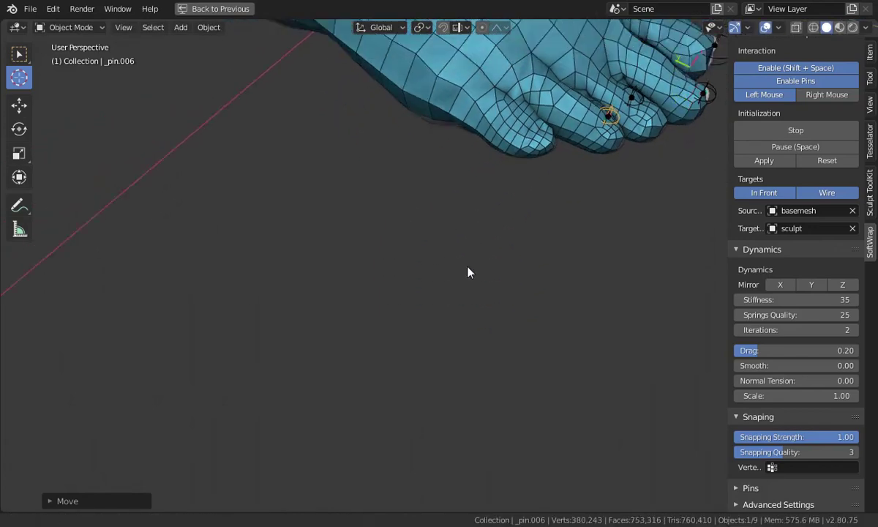
{"action": "middle_click_drag", "start_coordinate": [523, 128], "coordinate": [448, 349], "text": "shift"}
{"action": "scroll", "coordinate": [461, 394], "scroll_direction": "up", "scroll_amount": 2}
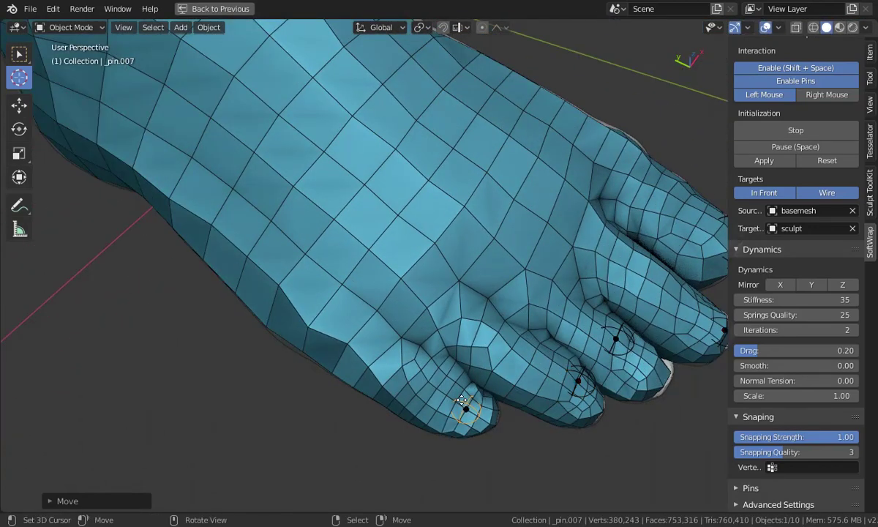
{"action": "left_click_drag", "start_coordinate": [462, 400], "coordinate": [459, 396]}
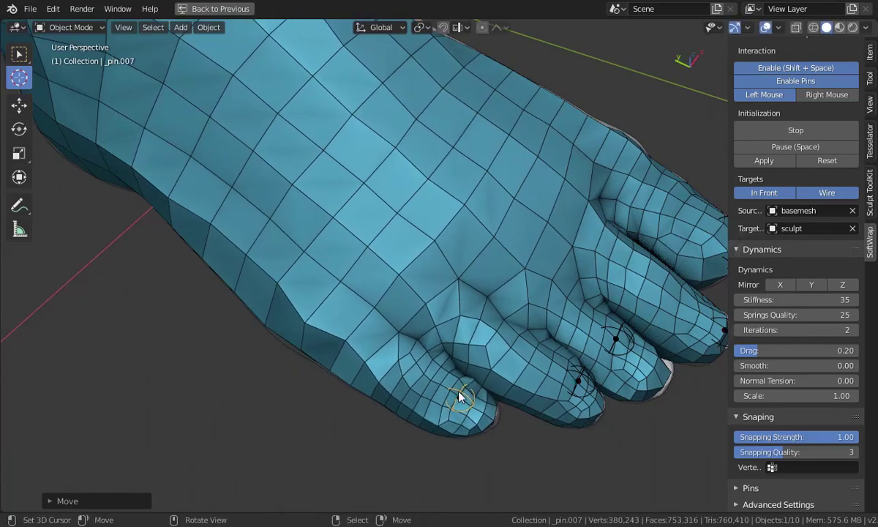
- Pin the lower part of the right ear and move the pin to align the earlobe with the sculpt
{"action": "scroll", "coordinate": [459, 392], "scroll_direction": "down", "scroll_amount": 12}
{"action": "middle_click_drag", "start_coordinate": [510, 315], "coordinate": [459, 364], "text": "shift"}
{"action": "scroll", "coordinate": [468, 371], "scroll_direction": "up", "scroll_amount": 8}
{"action": "middle_click_drag", "start_coordinate": [386, 254], "coordinate": [408, 233]}
{"action": "scroll", "coordinate": [413, 327], "scroll_direction": "up", "scroll_amount": 8}
{"action": "left_click_drag", "start_coordinate": [407, 167], "coordinate": [375, 170]}
{"action": "scroll", "coordinate": [388, 173], "scroll_direction": "down", "scroll_amount": 8}
- Pin the cheek below the outer corner of the right eye and raise the pin to adjust the eye area
{"action": "middle_click_drag", "start_coordinate": [413, 183], "coordinate": [313, 279]}
{"action": "key", "text": "KP_Decimal"}
{"action": "scroll", "coordinate": [432, 265], "scroll_direction": "up", "scroll_amount": 2}
{"action": "middle_click_drag", "start_coordinate": [436, 261], "coordinate": [408, 304], "text": "shift"}
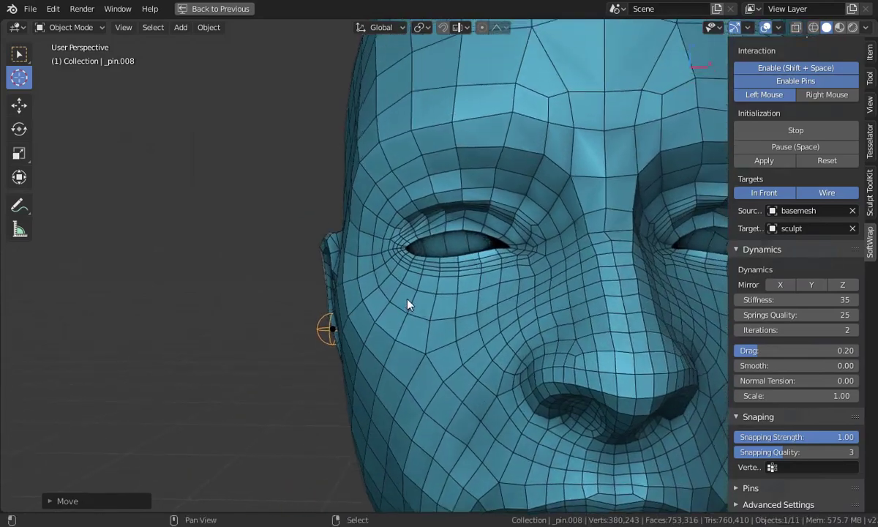
{"action": "left_click_drag", "start_coordinate": [414, 313], "coordinate": [414, 291]}
{"action": "scroll", "coordinate": [497, 314], "scroll_direction": "up", "scroll_amount": 6}
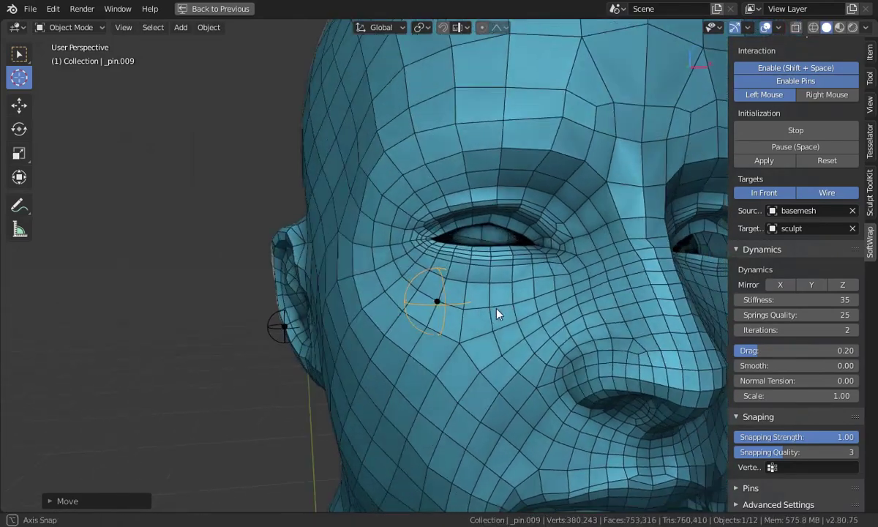
- Turn off the In Front display of the basemesh and pin the upper eyelid of the right eye, adjusting the pin slightly
{"action": "scroll", "coordinate": [469, 250], "scroll_direction": "down", "scroll_amount": 4}
{"action": "middle_click_drag", "start_coordinate": [469, 249], "coordinate": [509, 252]}
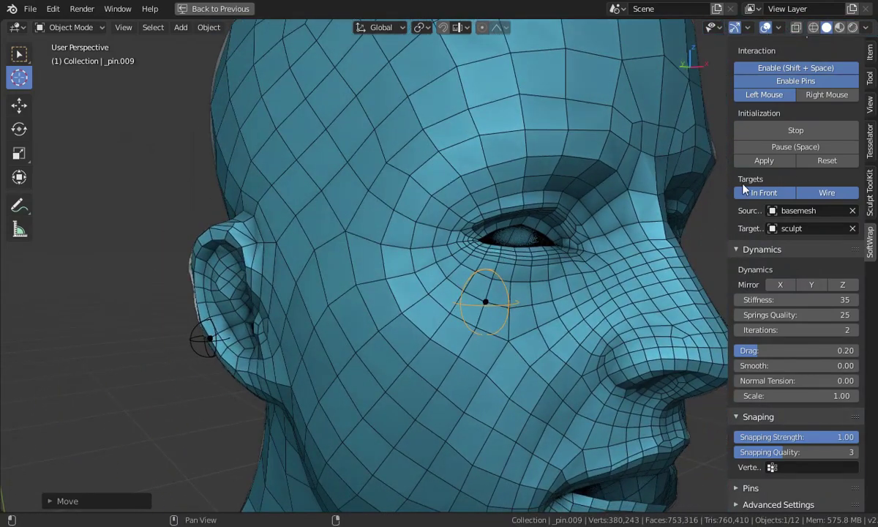
{"action": "left_click", "coordinate": [756, 193]}
{"action": "middle_click_drag", "start_coordinate": [497, 286], "coordinate": [482, 233]}
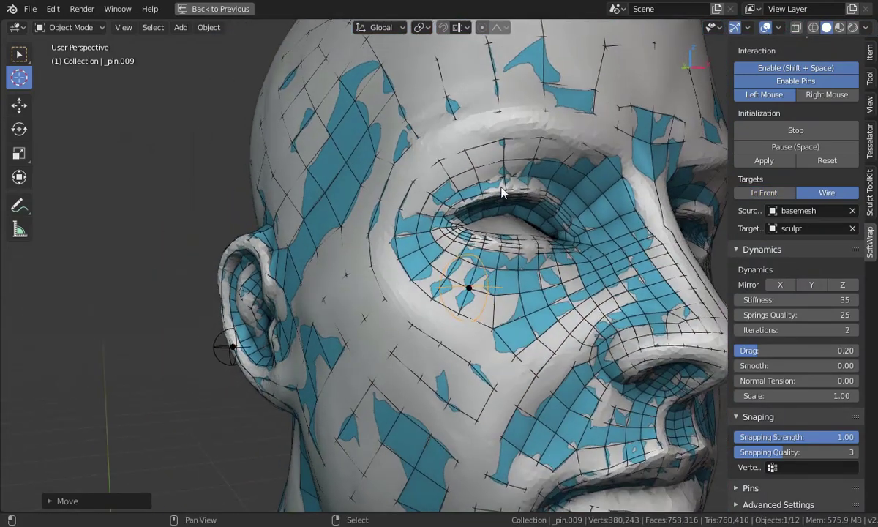
{"action": "left_click_drag", "start_coordinate": [502, 192], "coordinate": [506, 191]}
- Pin the chin area just below the right side of the lower lip, raise the pin slightly, and enable mirroring on X
{"action": "middle_click_drag", "start_coordinate": [505, 192], "coordinate": [461, 359]}
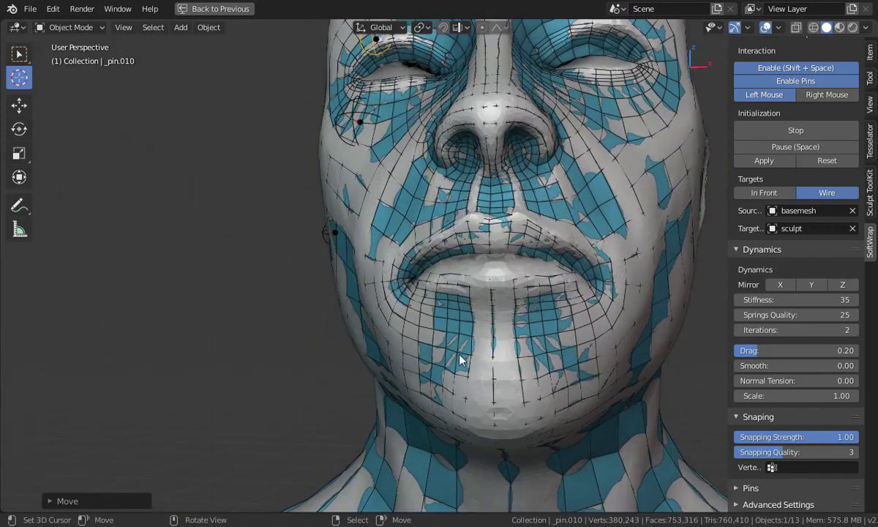
{"action": "left_click_drag", "start_coordinate": [466, 327], "coordinate": [462, 305]}
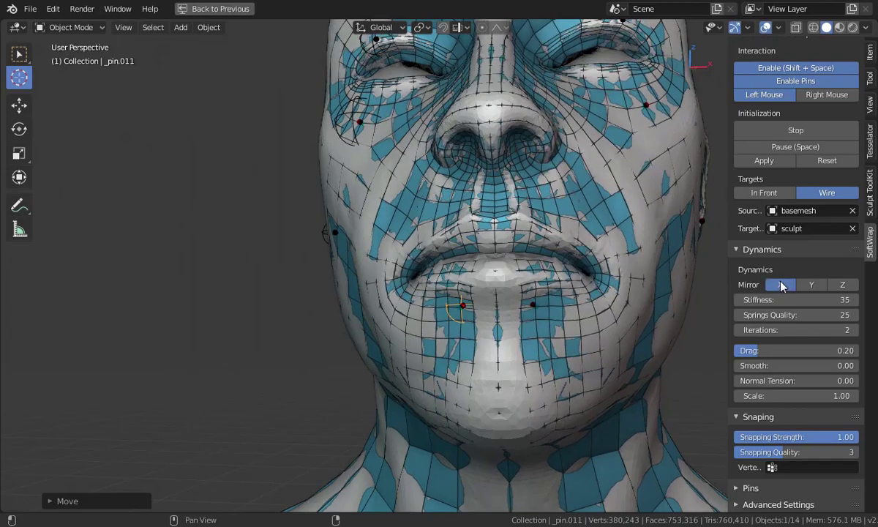
{"action": "left_click", "coordinate": [779, 285]}
- Examine the wrapped basemesh against the sculpt from the face and neck down to the whole body
{"action": "middle_click_drag", "start_coordinate": [522, 337], "coordinate": [544, 284]}
{"action": "scroll", "coordinate": [537, 273], "scroll_direction": "down", "scroll_amount": 4}
{"action": "scroll", "coordinate": [537, 275], "scroll_direction": "down", "scroll_amount": 3}
{"action": "middle_click_drag", "start_coordinate": [509, 436], "coordinate": [596, 247], "text": "shift"}
{"action": "middle_click_drag", "start_coordinate": [483, 306], "coordinate": [457, 352]}
{"action": "scroll", "coordinate": [480, 304], "scroll_direction": "down", "scroll_amount": 2}
{"action": "scroll", "coordinate": [456, 352], "scroll_direction": "down", "scroll_amount": 3}
{"action": "middle_click_drag", "start_coordinate": [455, 402], "coordinate": [451, 364], "text": "shift"}
{"action": "scroll", "coordinate": [450, 370], "scroll_direction": "down", "scroll_amount": 1}
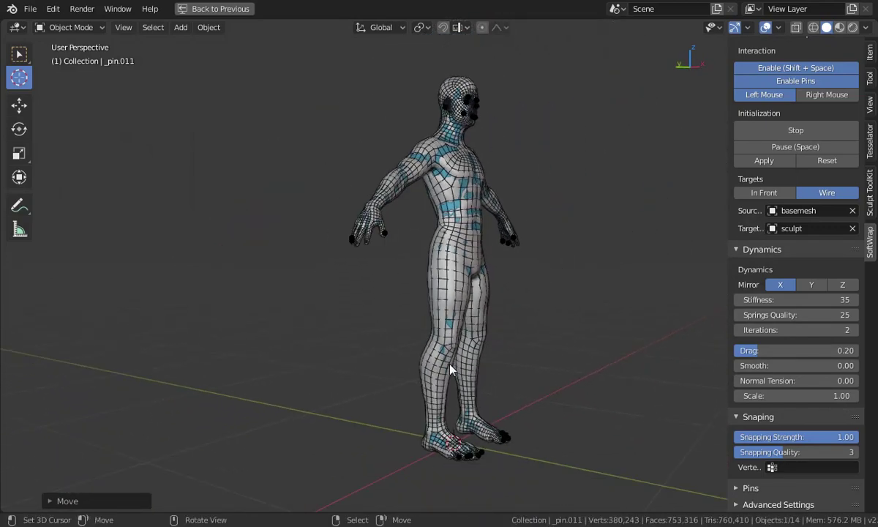
- Stop the SoftWrap simulation, move the basemesh along the Y axis until it stands clear behind the sculpt, and deselect it
{"action": "left_click", "coordinate": [790, 130]}
{"action": "middle_click_drag", "start_coordinate": [703, 143], "coordinate": [427, 212]}
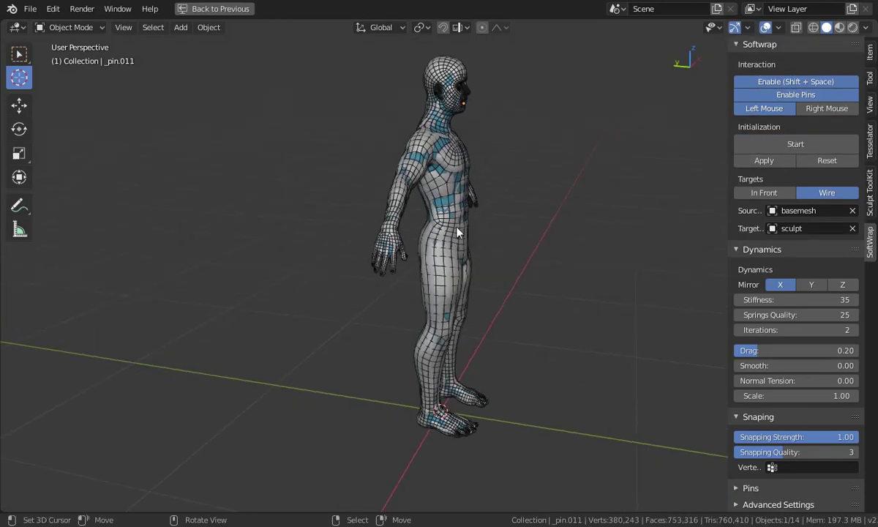
{"action": "left_click", "coordinate": [430, 143]}
{"action": "key", "text": "g"}
{"action": "key", "text": "y"}
{"action": "left_click", "coordinate": [392, 164]}
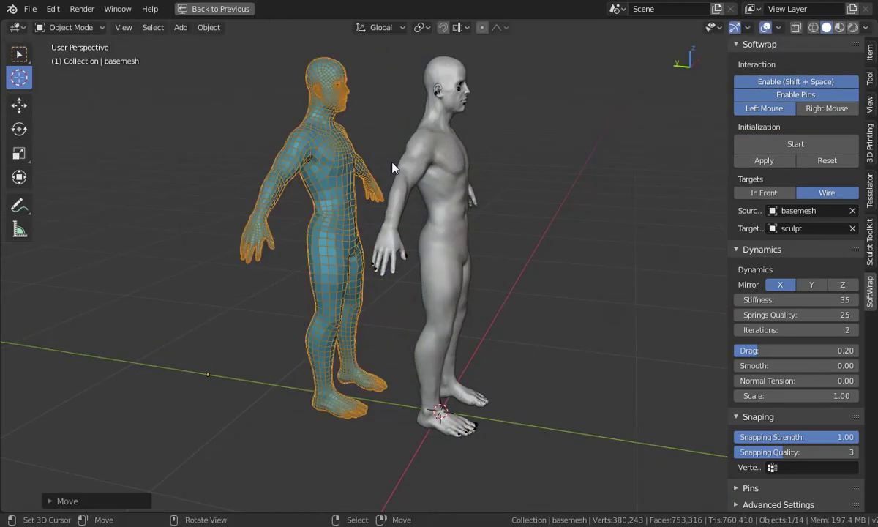
{"action": "mouse_move", "coordinate": [395, 169]}
{"action": "middle_mouse_down", "text": "shift"}
{"action": "mouse_move", "coordinate": [491, 307]}
{"action": "mouse_move", "coordinate": [464, 314]}
{"action": "mouse_move", "coordinate": [406, 368]}
{"action": "middle_mouse_up", "text": "shift"}
{"action": "key", "text": "alt+a"}
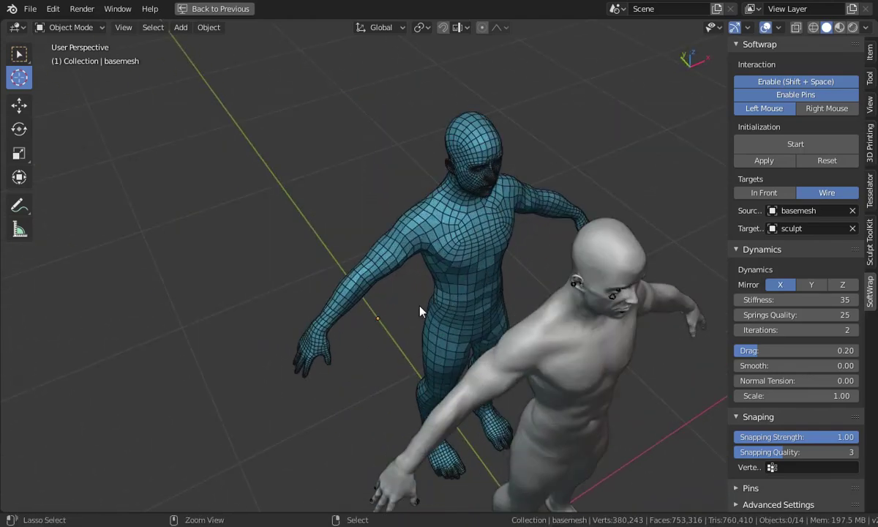
- Restore the full workspace layout, select SoftWrap_Shape_key in the basemesh's shape keys, and test its value, ending at 1.00
{"action": "key", "text": "ctrl+space"}
{"action": "scroll", "coordinate": [502, 318], "scroll_direction": "up", "scroll_amount": 3}
{"action": "left_click", "coordinate": [788, 434]}
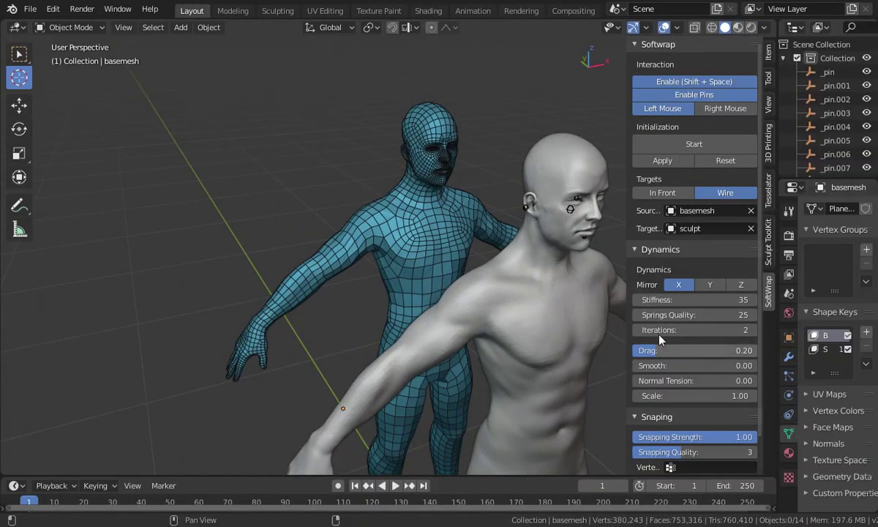
{"action": "left_click", "coordinate": [827, 349]}
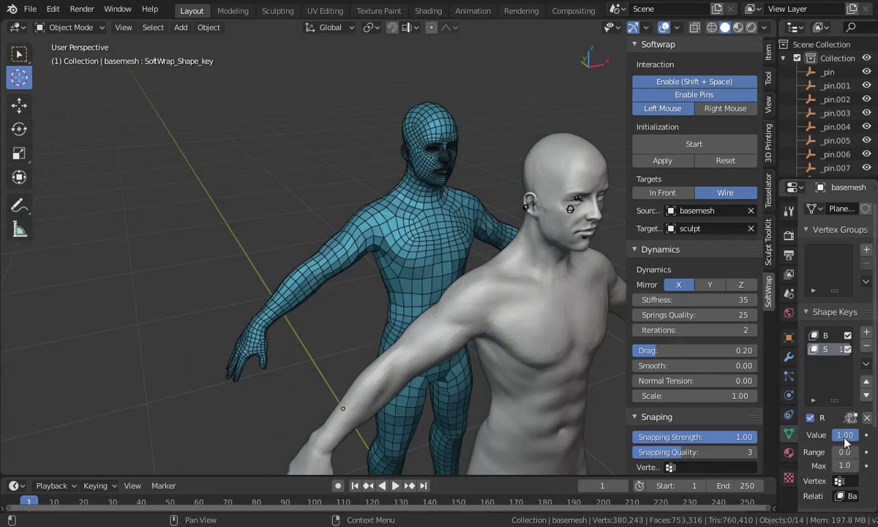
{"action": "mouse_move", "coordinate": [845, 438]}
{"action": "left_mouse_down"}
{"action": "mouse_move", "coordinate": [818, 438]}
{"action": "mouse_move", "coordinate": [845, 437]}
{"action": "left_mouse_up"}
- Move the basemesh along the Y axis so it overlaps the front of the sculpt, and compare the two shapes
{"action": "middle_click_drag", "start_coordinate": [320, 265], "coordinate": [432, 232]}
{"action": "key", "text": "g"}
{"action": "key", "text": "y"}
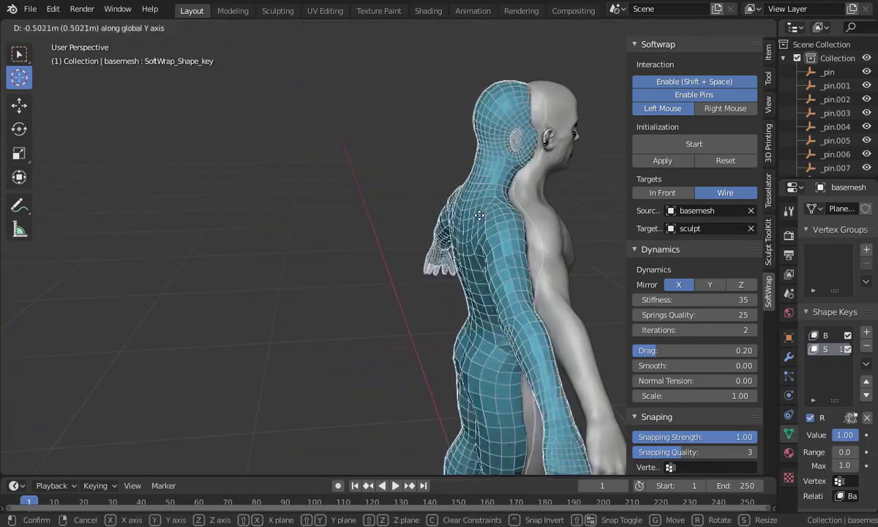
{"action": "left_click", "coordinate": [525, 212]}
{"action": "middle_click_drag", "start_coordinate": [526, 211], "coordinate": [369, 198]}
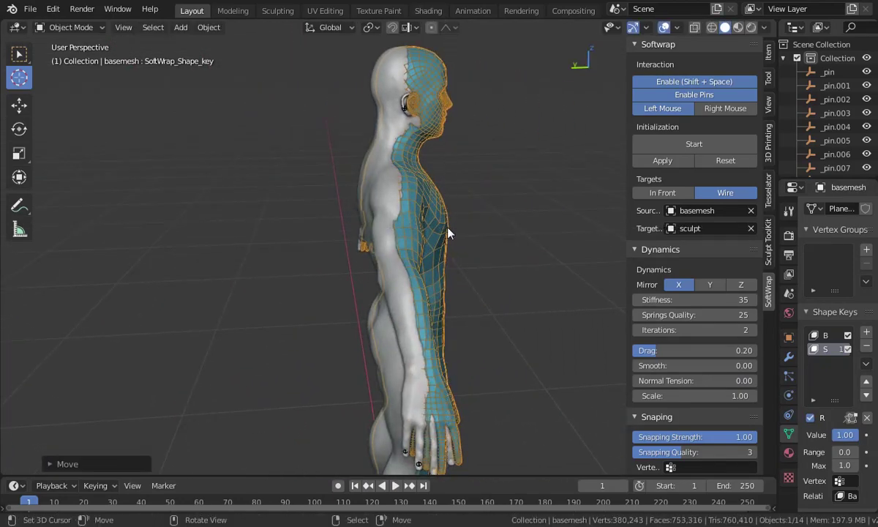
{"action": "middle_click_drag", "start_coordinate": [447, 232], "coordinate": [390, 304]}
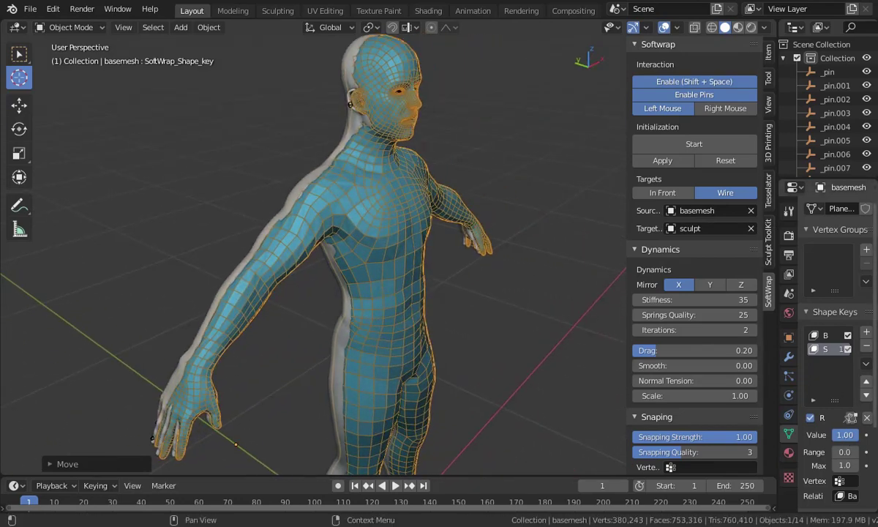
- Test the SoftWrap shape key's value again, ending at 1.00, and move the basemesh back along the Y axis behind the sculpt
{"action": "mouse_move", "coordinate": [851, 438]}
{"action": "left_mouse_down"}
{"action": "mouse_move", "coordinate": [819, 438]}
{"action": "mouse_move", "coordinate": [851, 437]}
{"action": "left_mouse_up"}
{"action": "middle_click_drag", "start_coordinate": [423, 265], "coordinate": [485, 268]}
{"action": "key", "text": "g"}
{"action": "key", "text": "y"}
{"action": "left_click", "coordinate": [369, 246]}
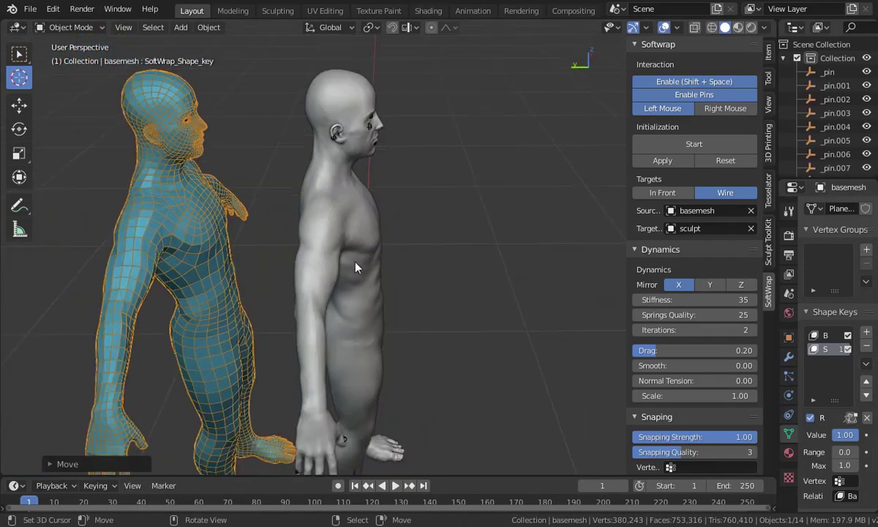